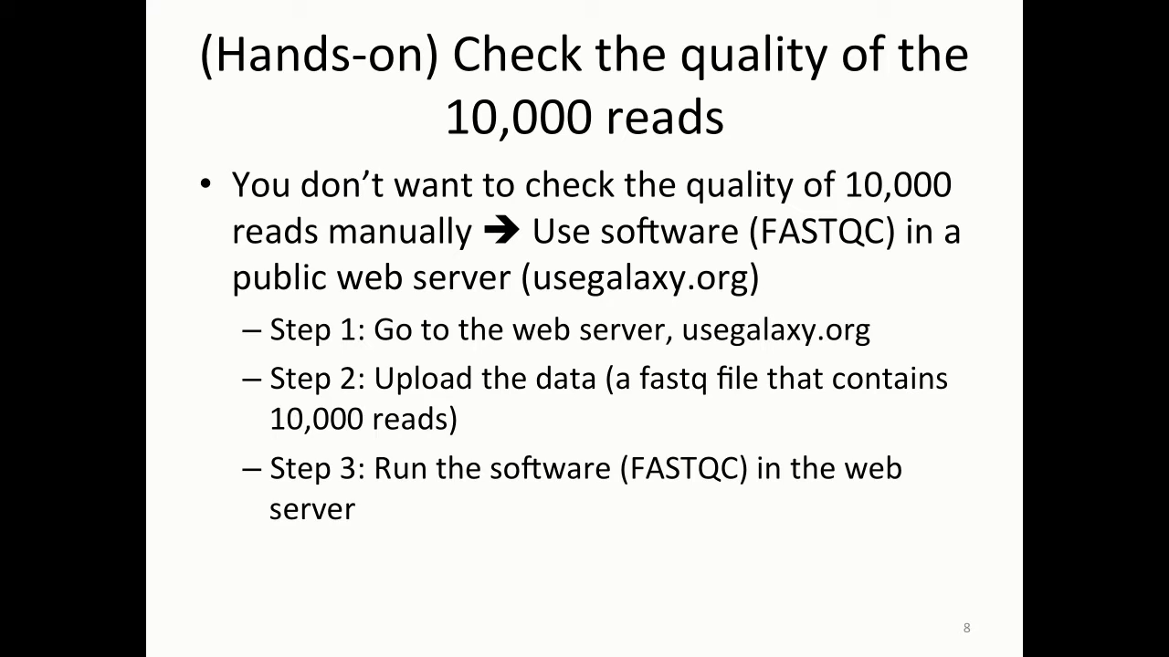
Step: Advance the slides to the Step 1 slide for usegalaxy.org, then switch to the web browser
key(Right)
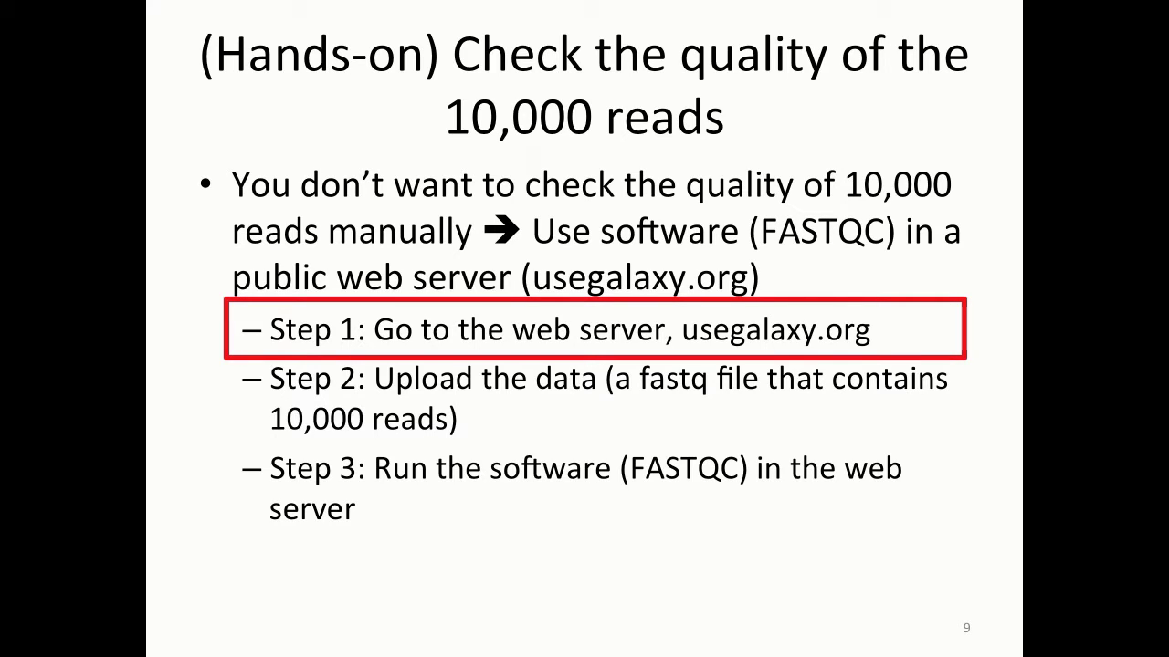
key(super+Tab)
key(super+Tab)
key(super+Tab)
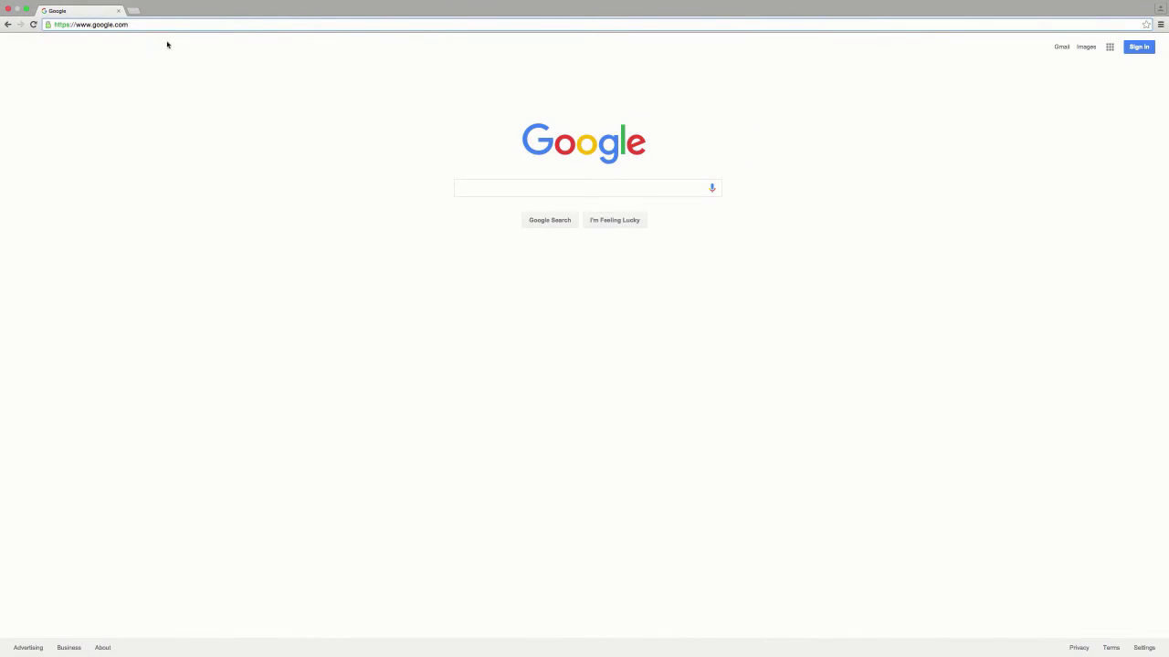
Step: Replace the browser address with usegalaxy.org and load the Galaxy site
key(BackSpace)
key(BackSpace)
key(BackSpace)
key(BackSpace)
key(BackSpace)
key(BackSpace)
key(BackSpace)
key(BackSpace)
key(BackSpace)
key(BackSpace)
key(BackSpace)
key(BackSpace)
key(BackSpace)
key(BackSpace)
key(BackSpace)
key(BackSpace)
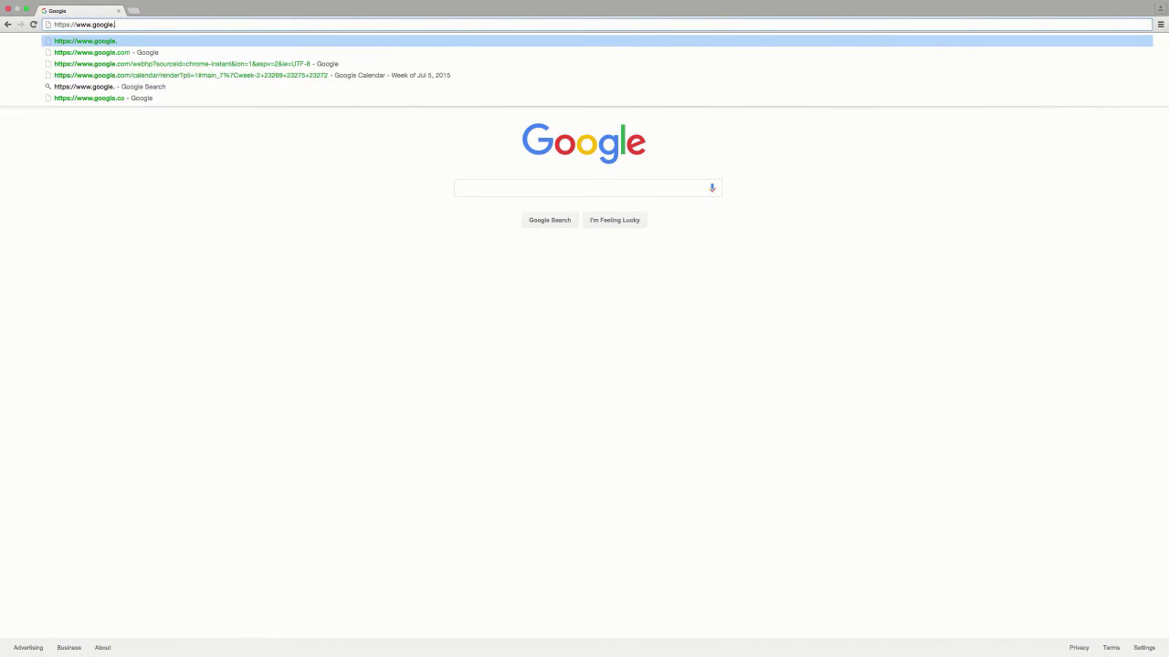
key(BackSpace)
key(BackSpace)
key(BackSpace)
key(BackSpace)
key(BackSpace)
key(BackSpace)
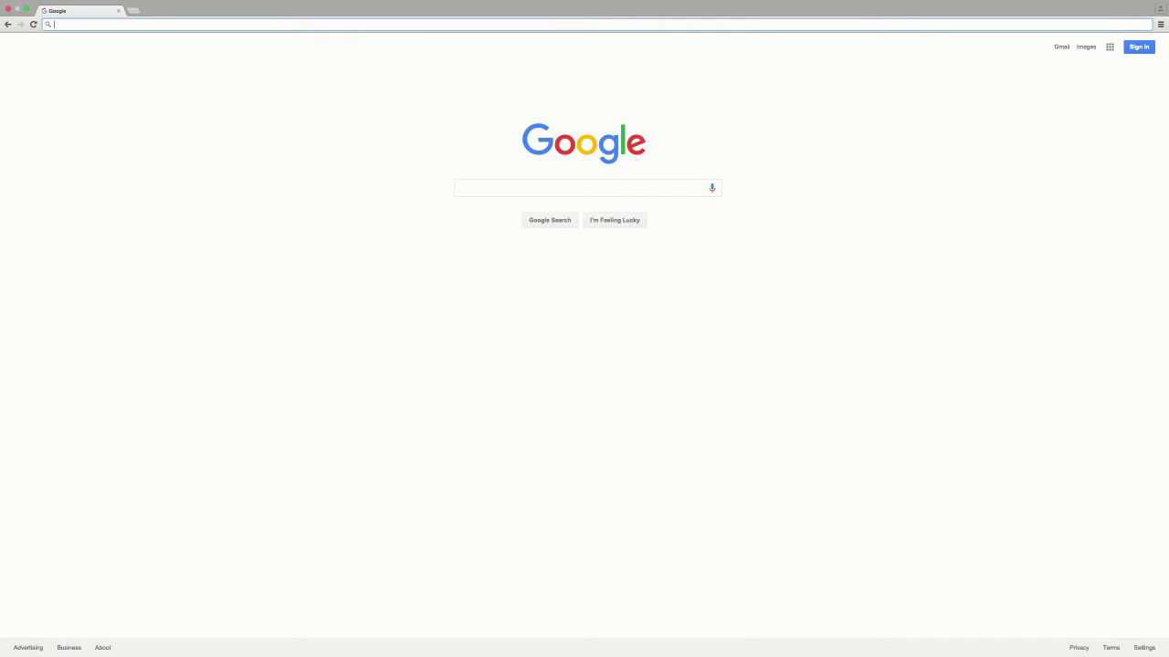
text(useg)
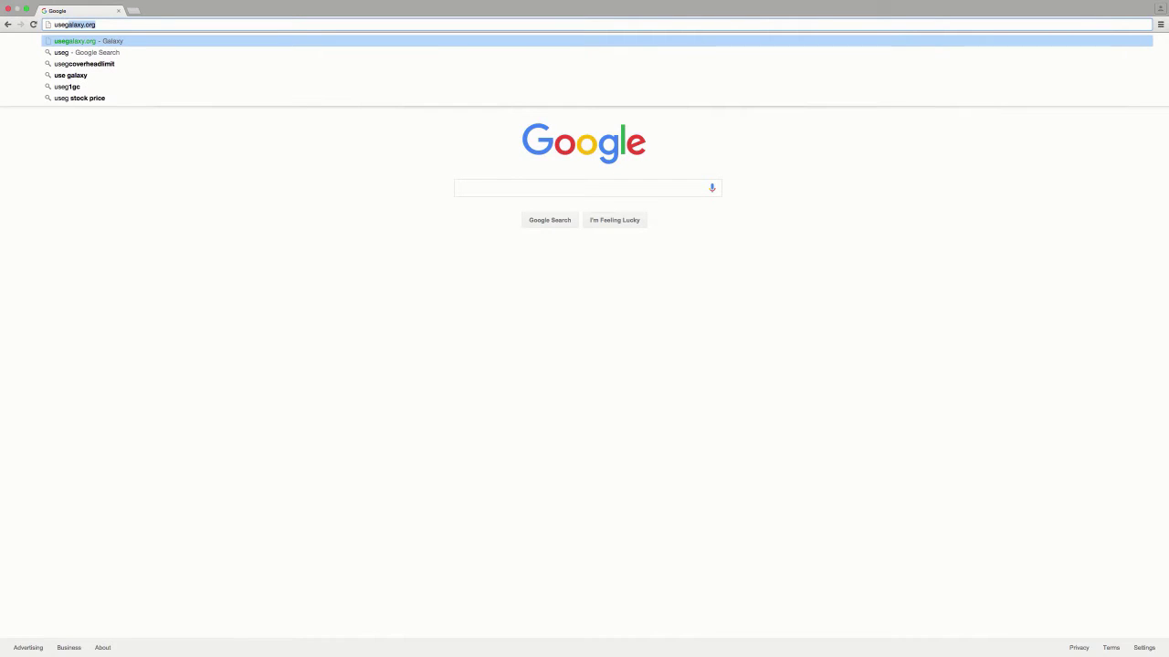
key(Return)
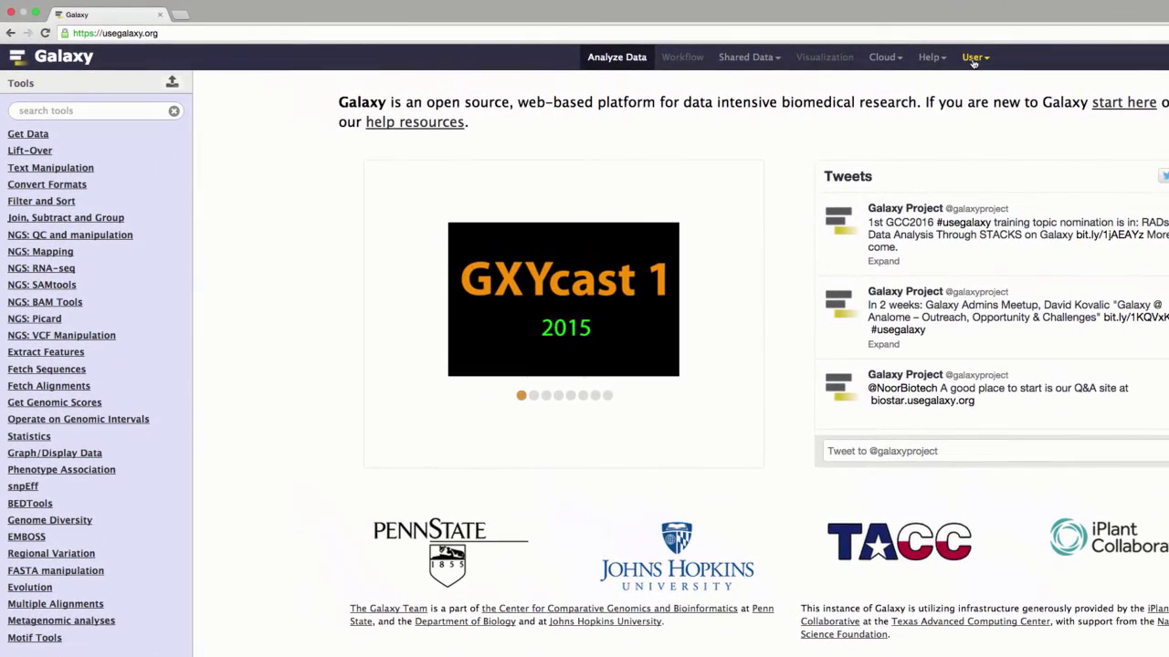
Step: Open the Galaxy registration form and fill in the account e-mail address and password
click(973, 60)
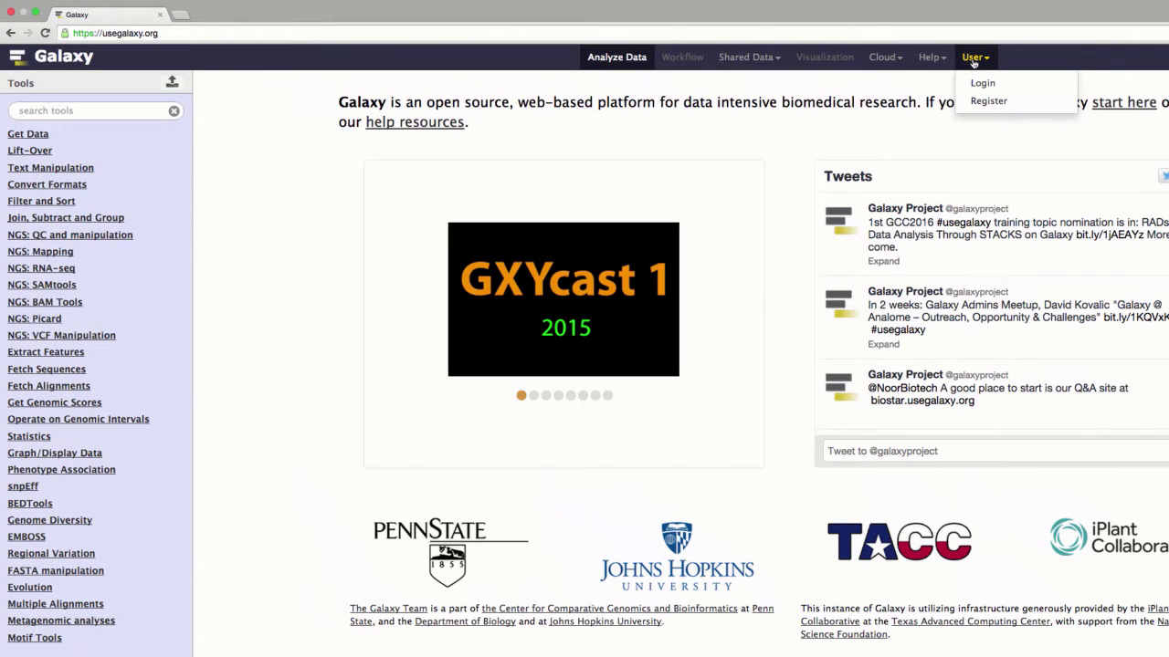
click(991, 101)
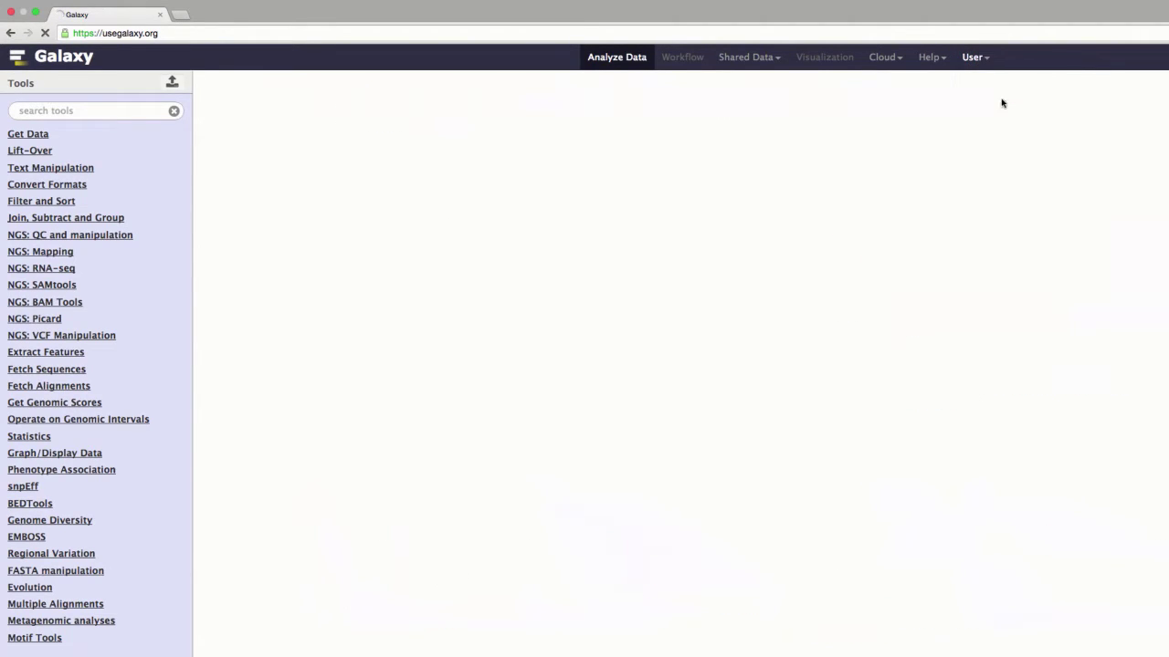
click(363, 133)
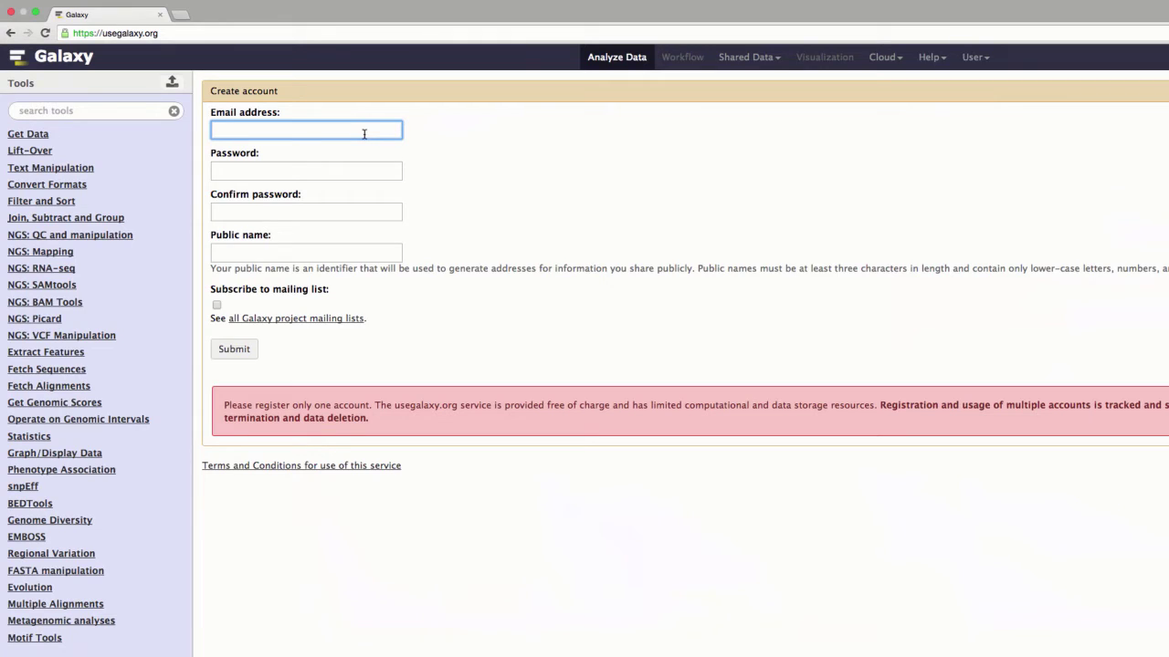
key(Tab)
text(**********)
Step: Confirm the password, enter a public name, submit the registration, and return to the Galaxy home page
key(Tab)
key(Tab)
click(240, 349)
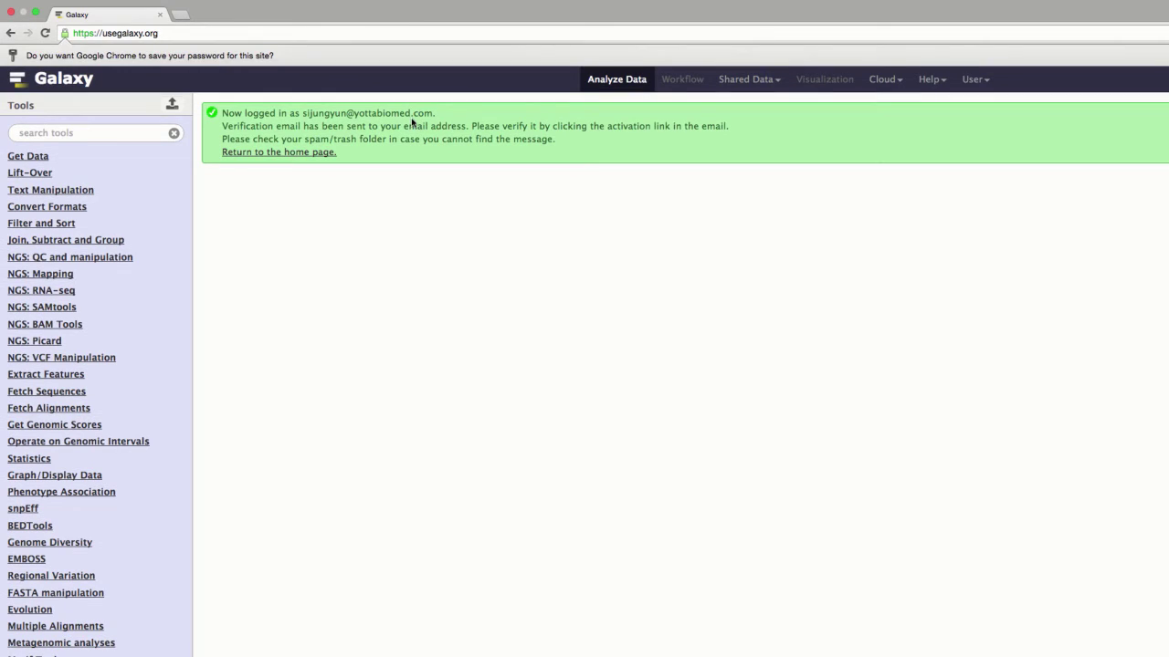
click(77, 81)
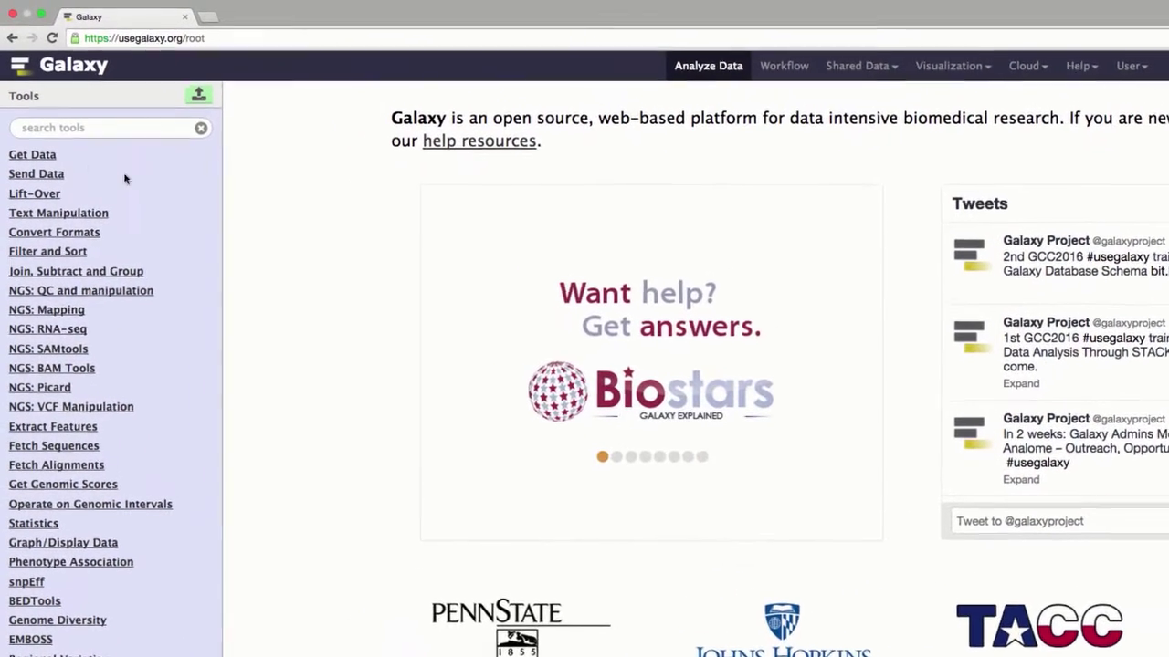
Step: Expand the Get Data tools and choose Upload File
click(33, 159)
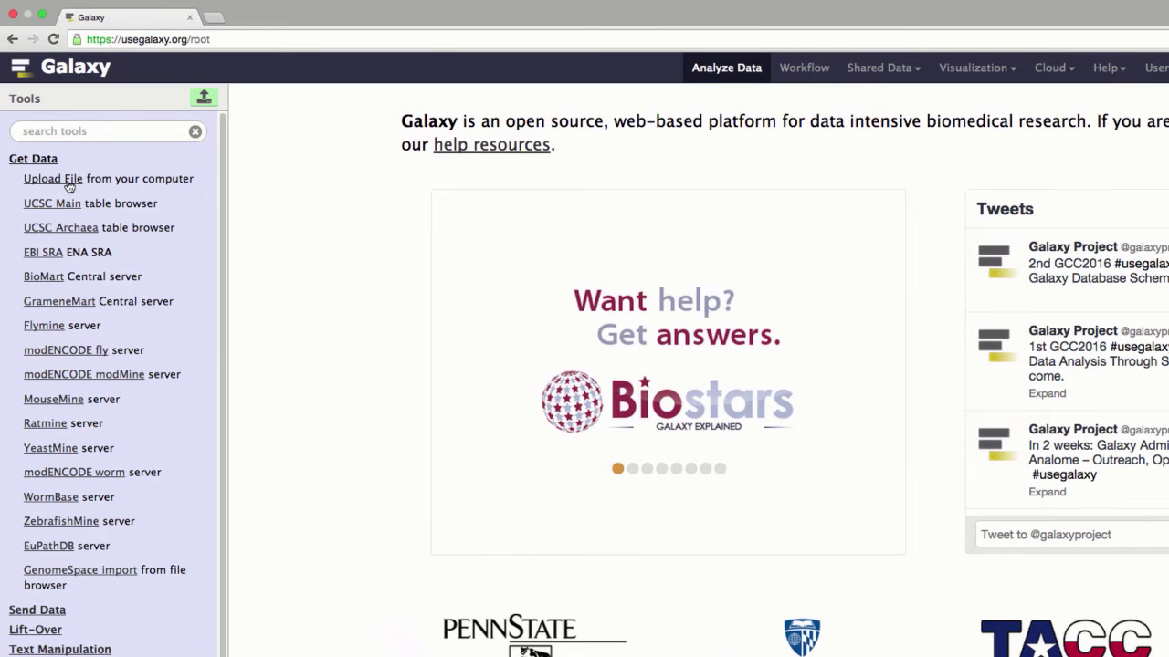
click(69, 181)
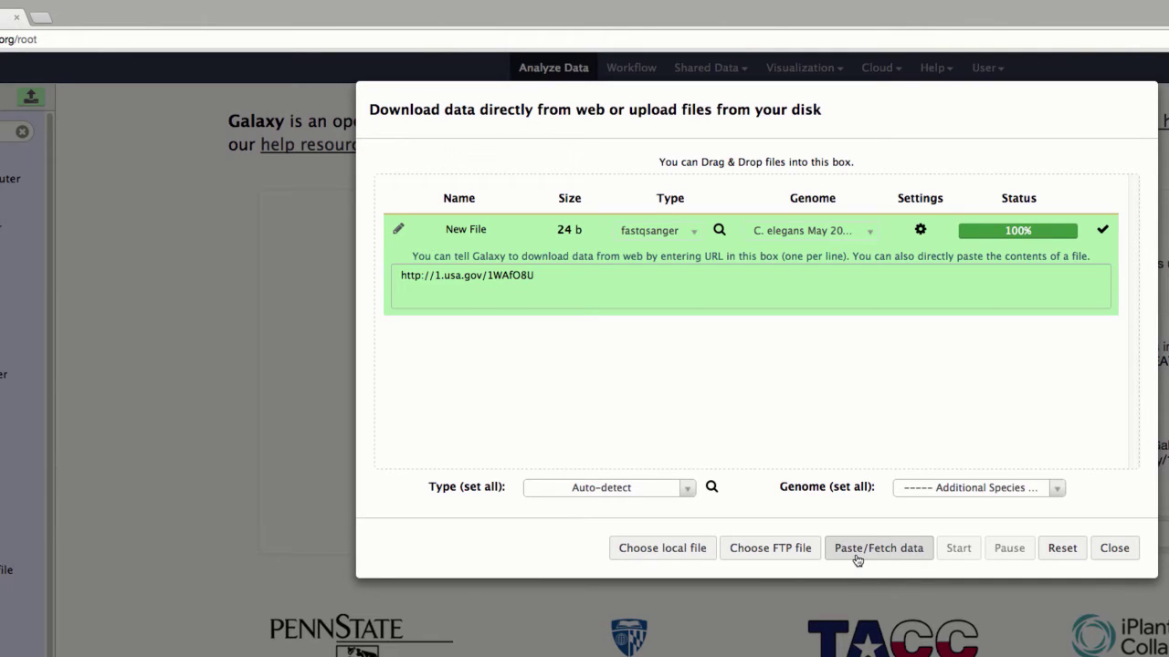
click(859, 557)
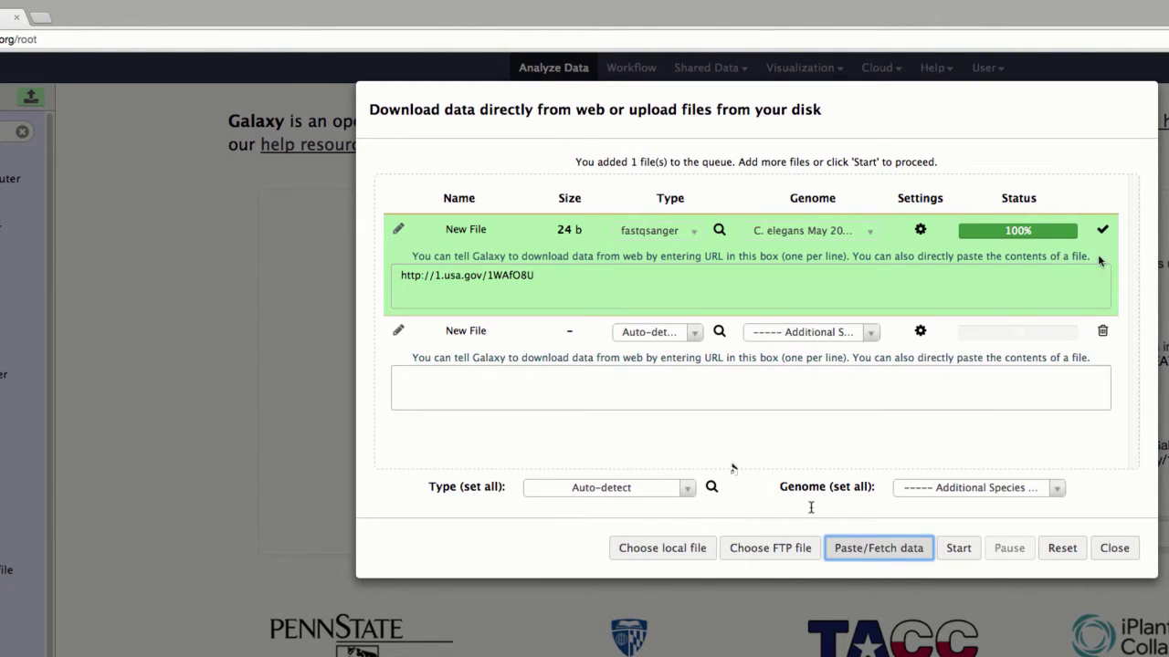
click(828, 402)
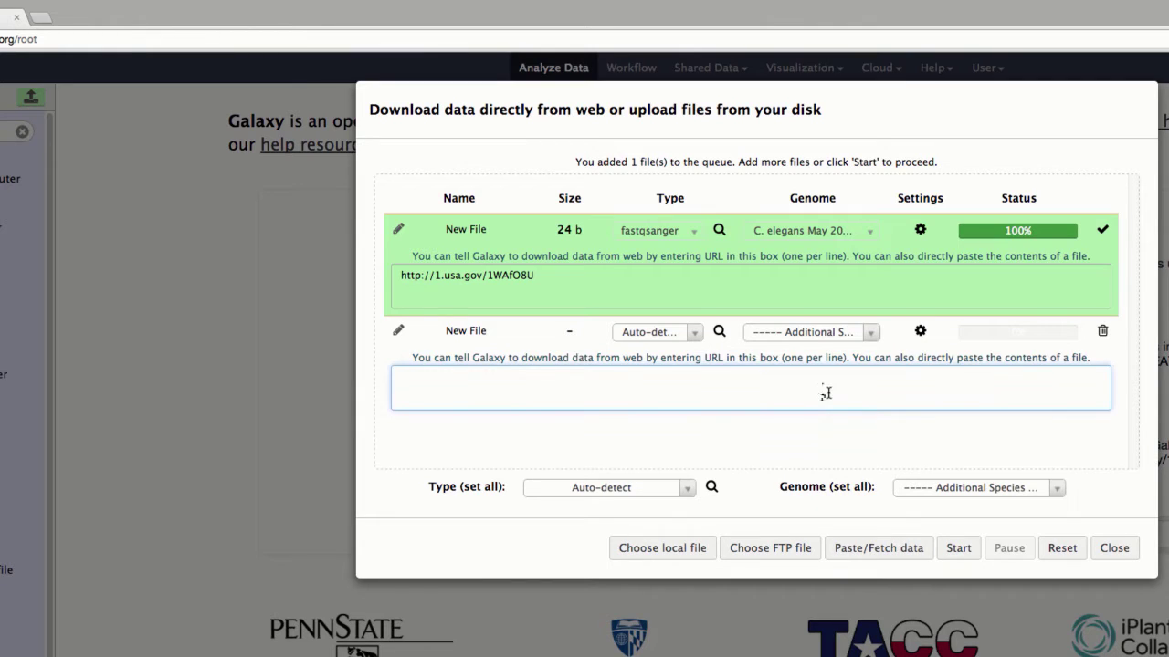
text(http://1)
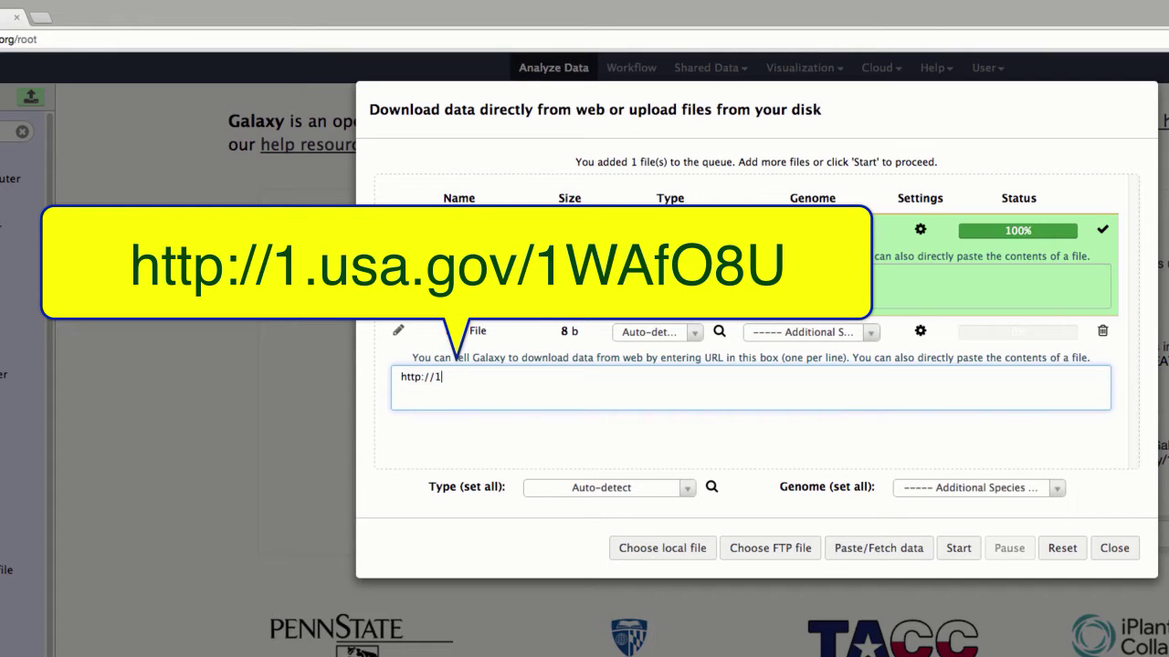
text(.usa.gov/1WAfO)
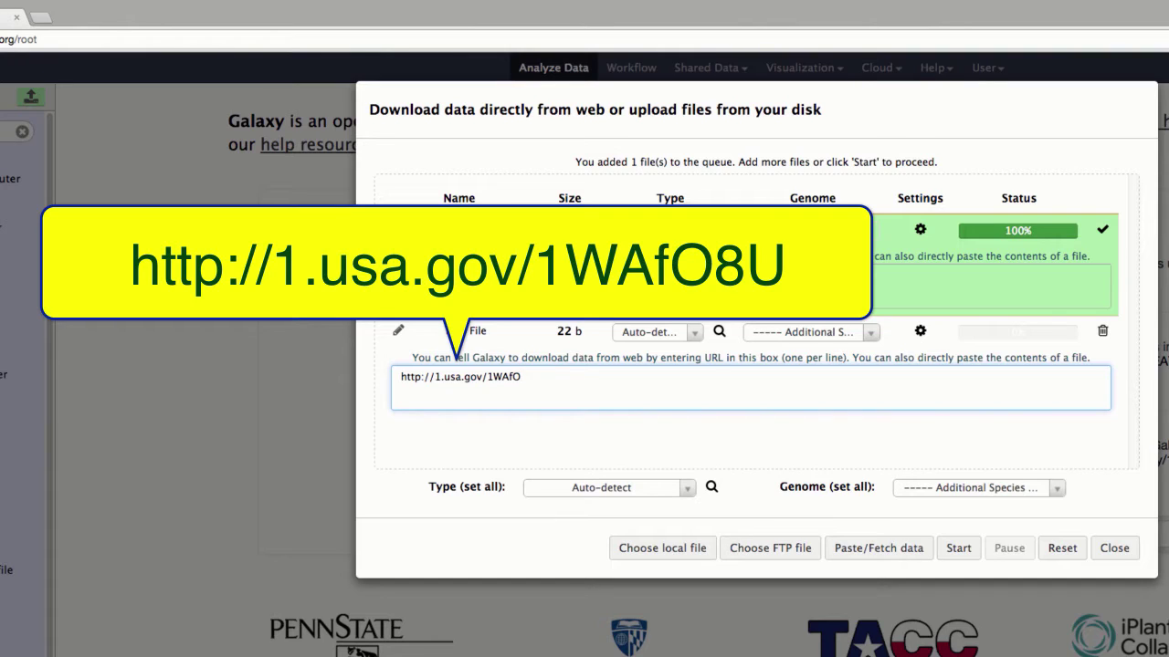
text(8U)
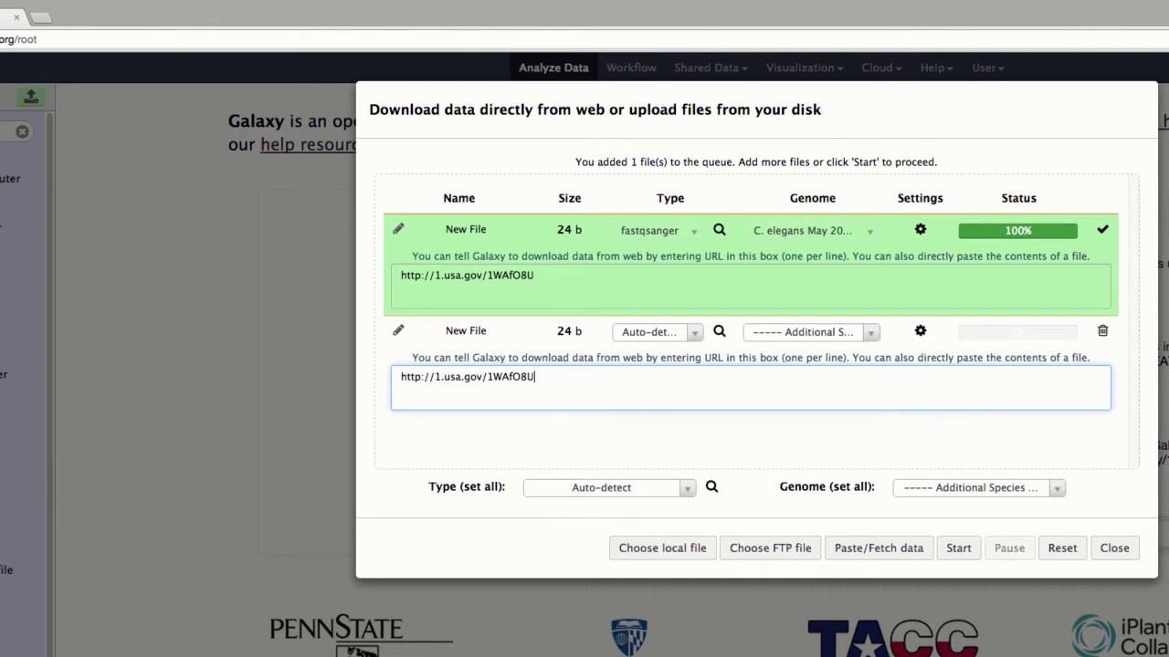
Step: Set the entry's type to fastqsanger and its genome to C. elegans May 2008 (ce6)
click(672, 336)
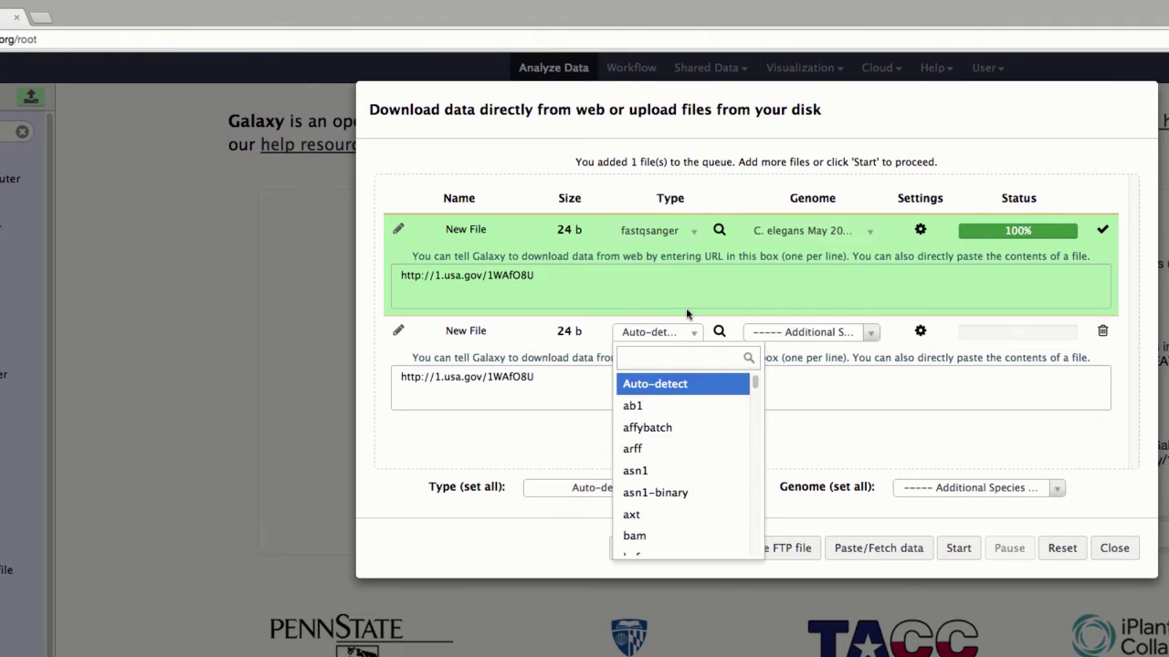
text(fastq)
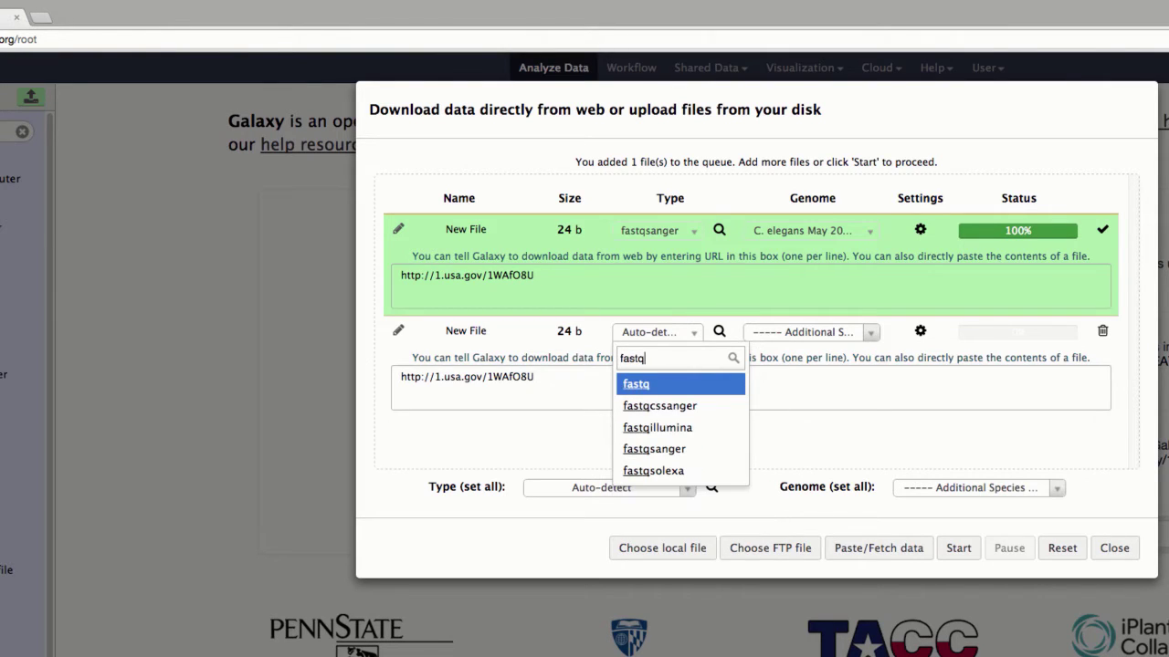
text(sanger)
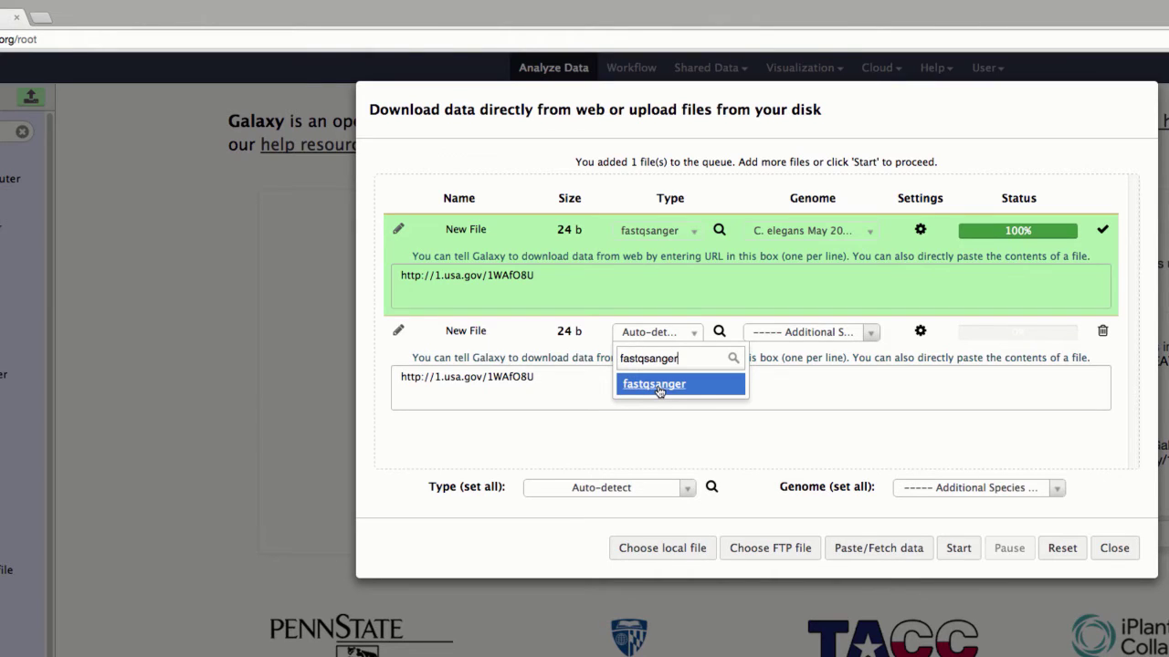
click(658, 387)
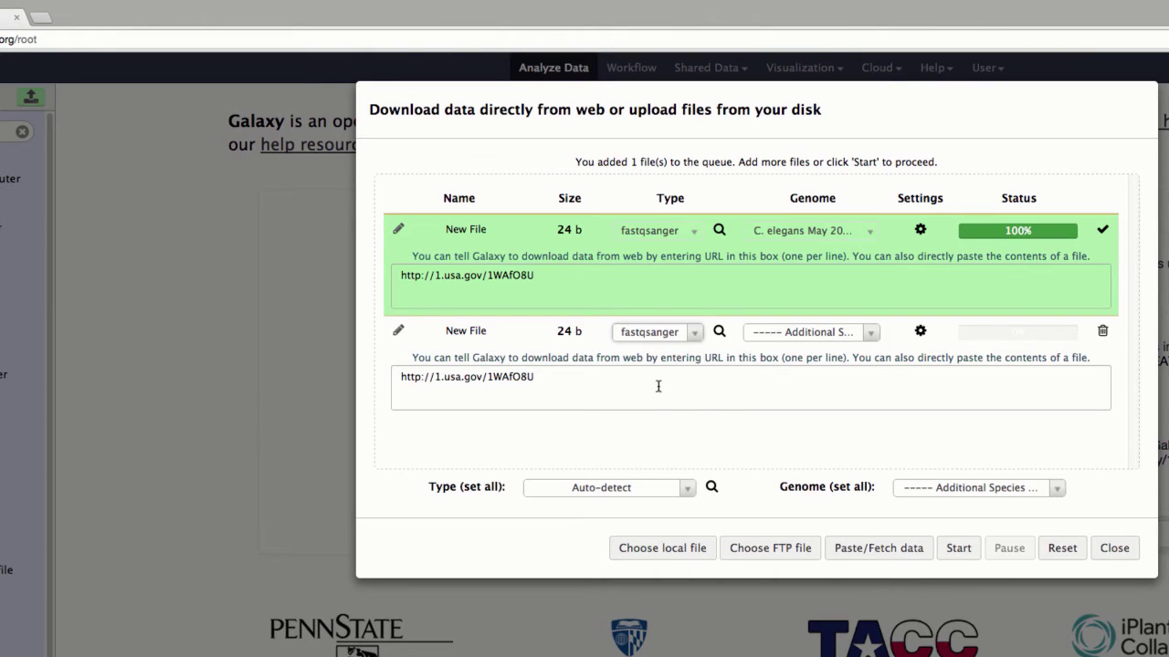
click(843, 338)
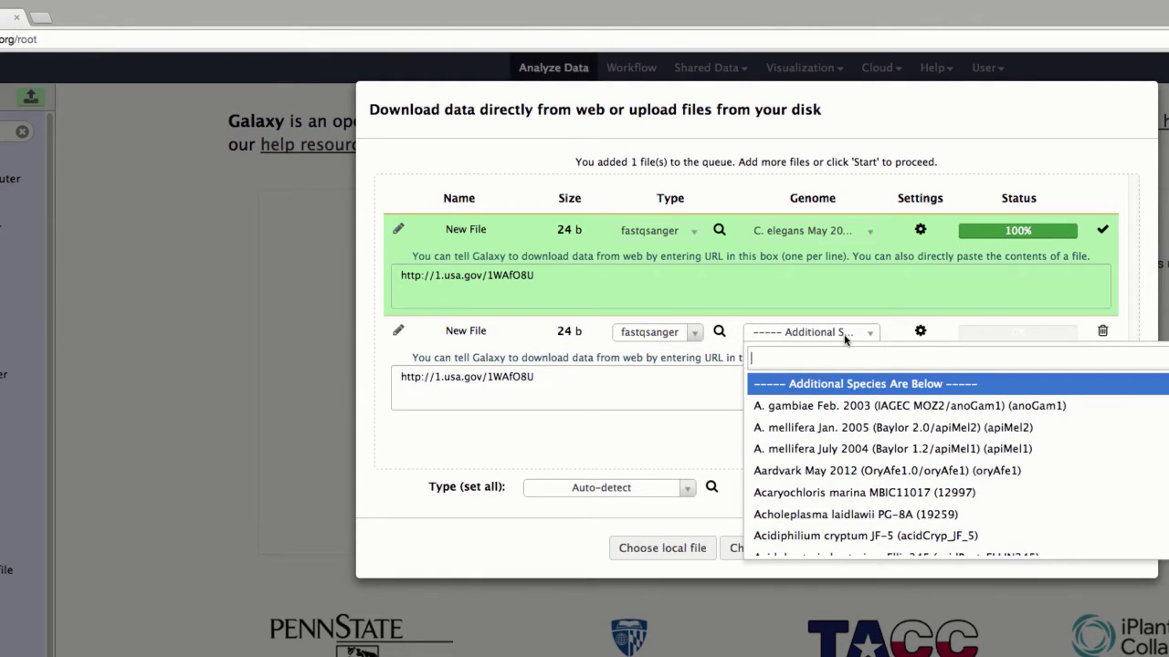
text(ce6)
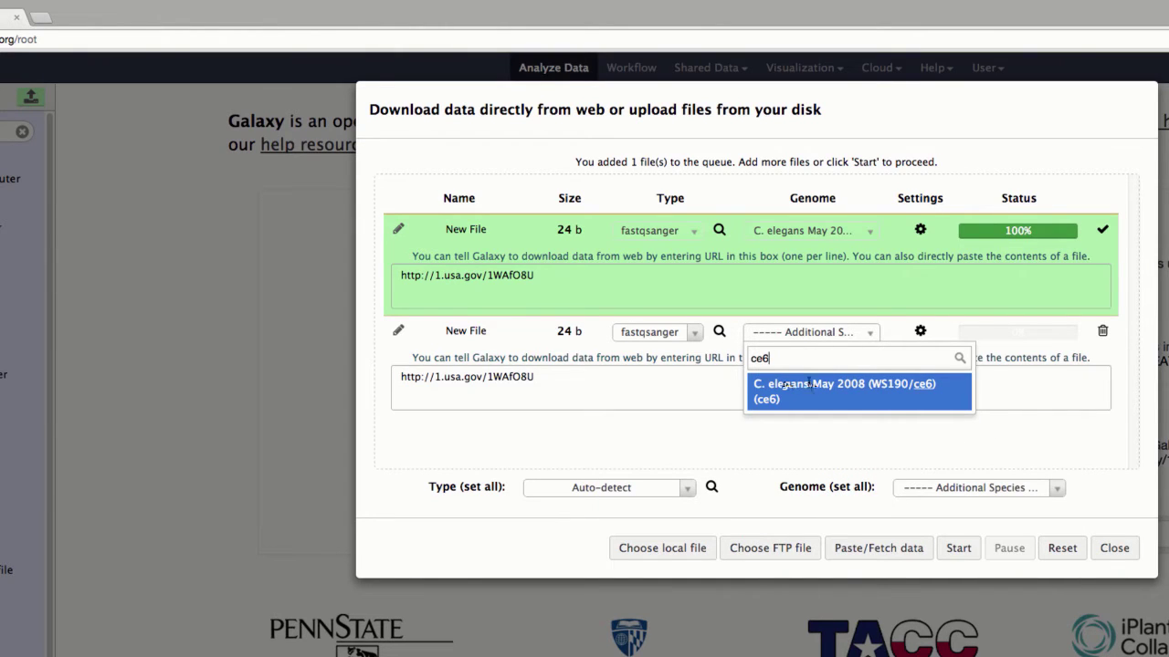
click(810, 385)
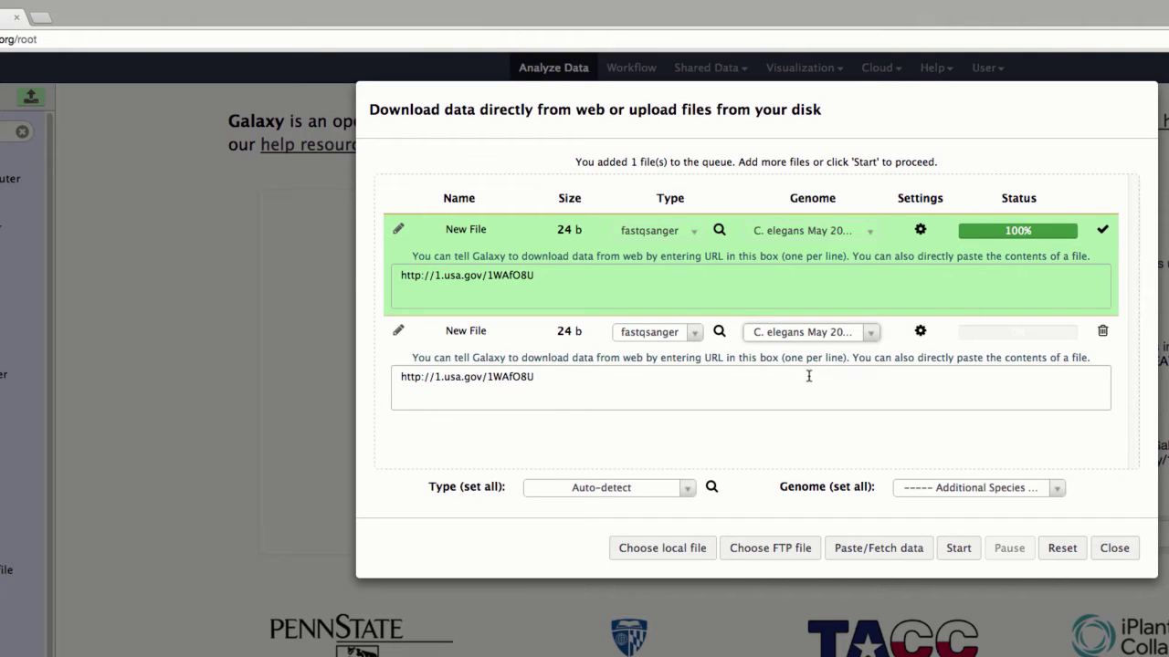
Step: Start the URL upload and close the upload dialog once it reaches 100%
click(961, 551)
click(954, 551)
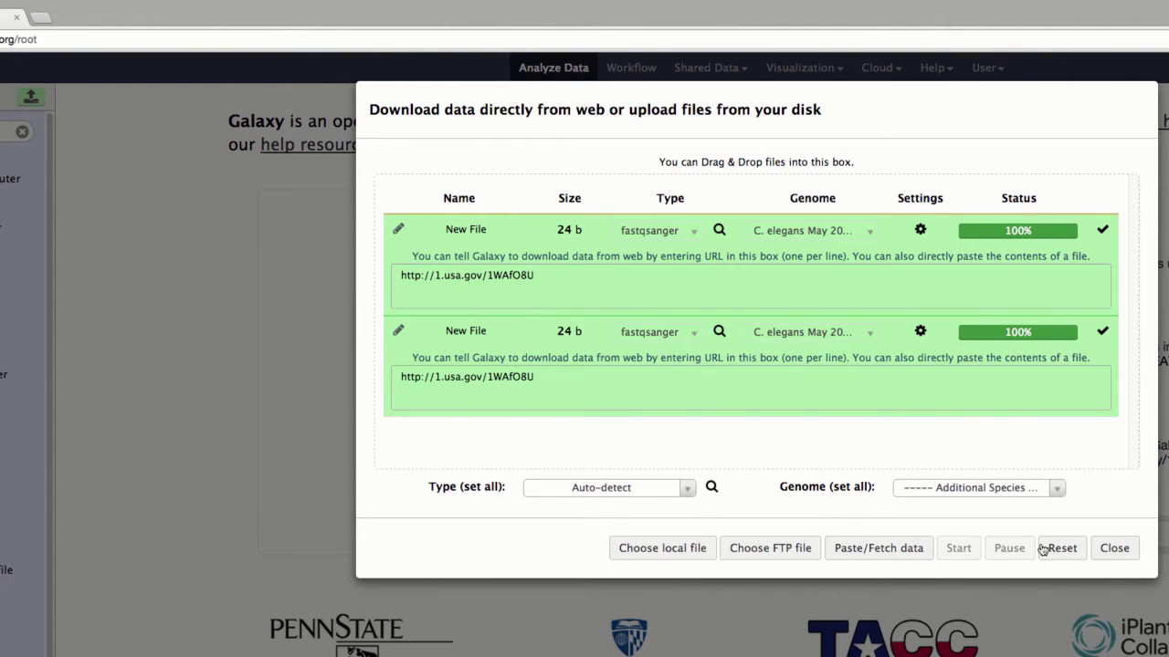
click(1119, 551)
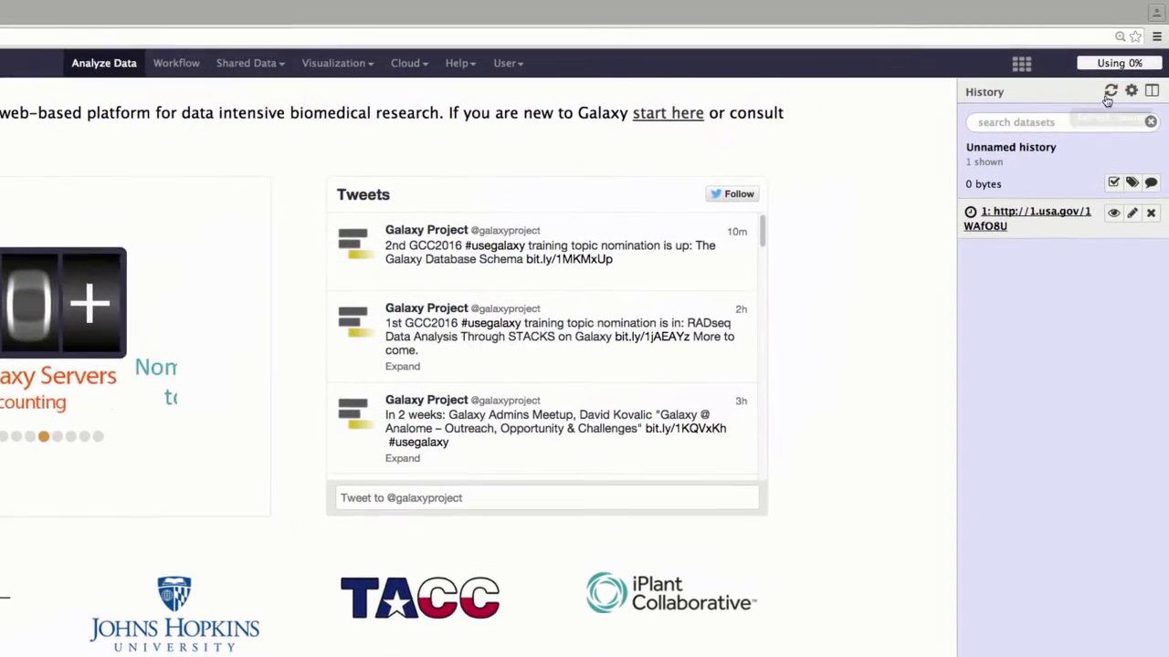
Step: Refresh the history until dataset 1 is ready at 2.1 MB, then view its contents
click(1111, 93)
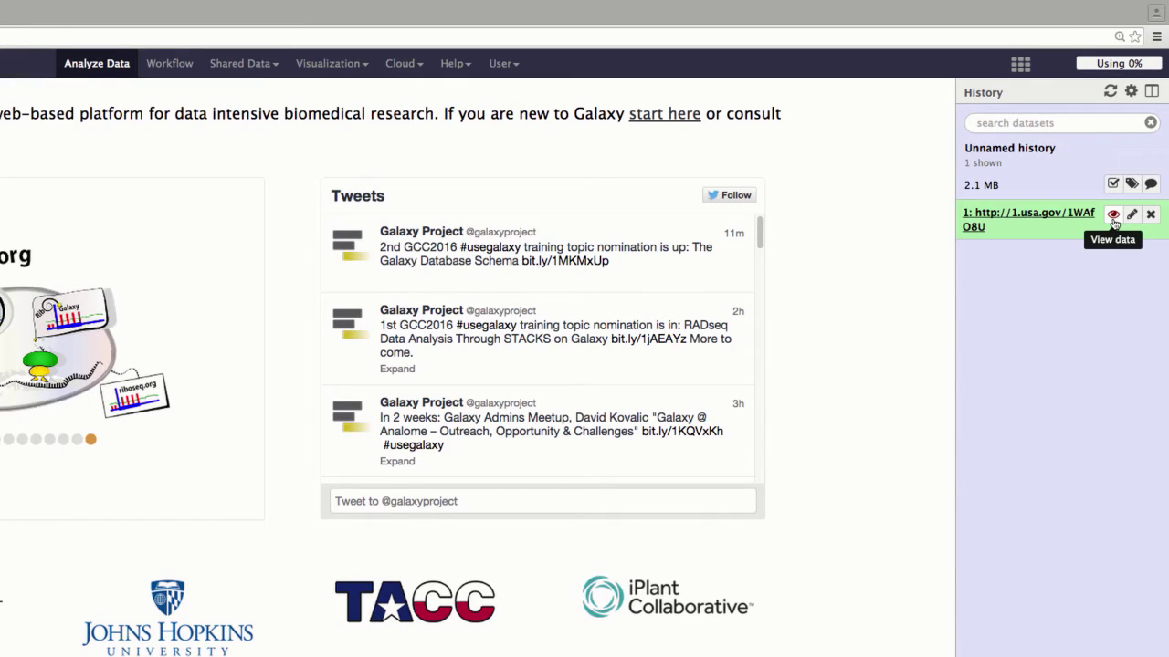
click(1113, 216)
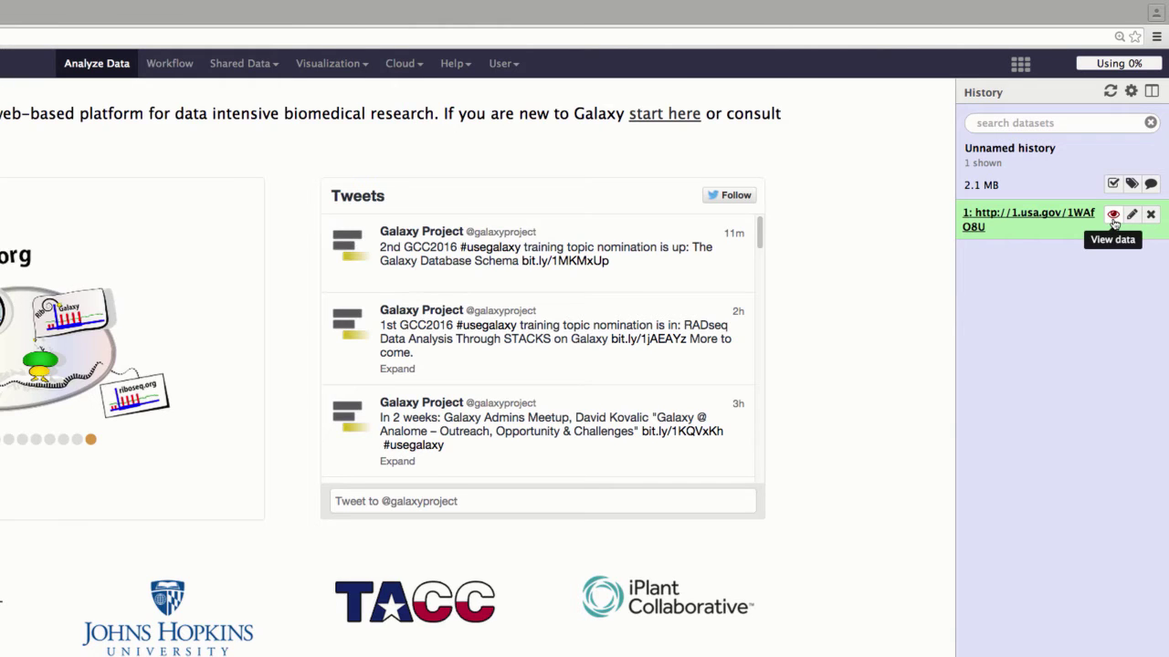
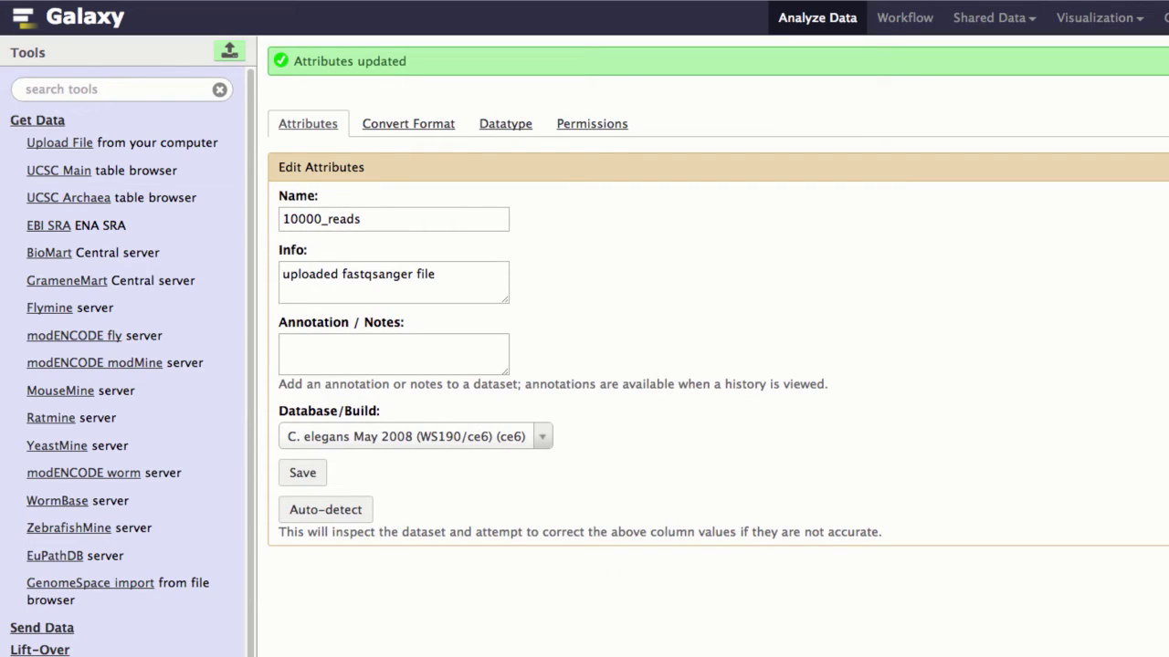
Step: Collapse Get Data and expand the NGS: QC and manipulation tool section
click(29, 121)
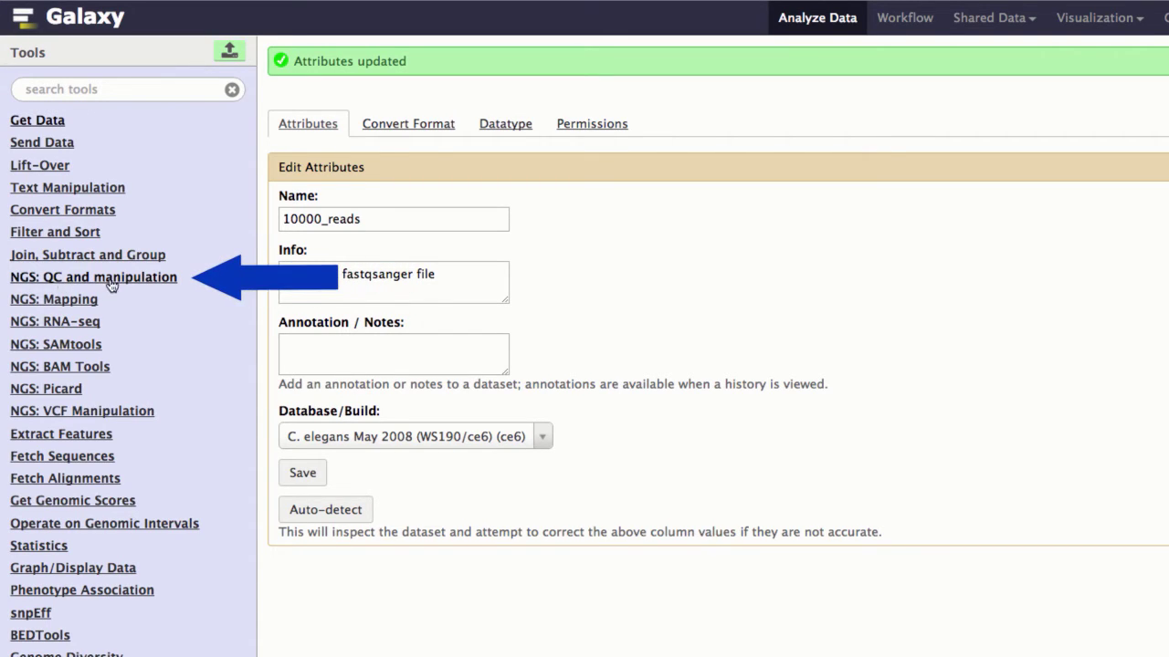
click(149, 285)
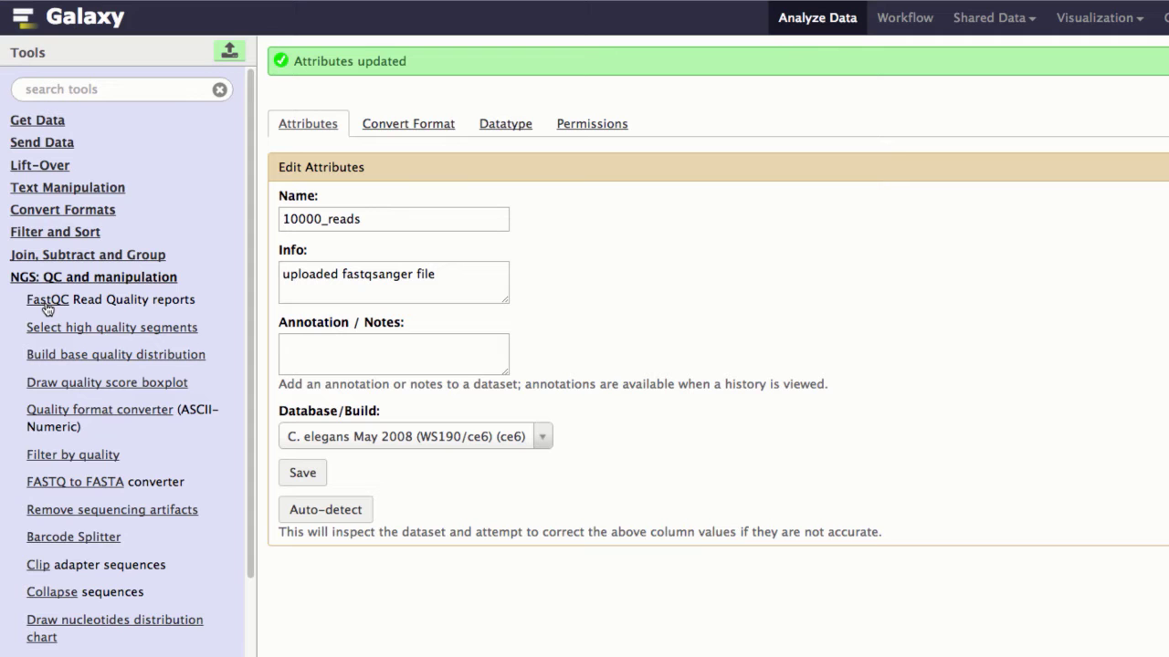
Step: Run FastQC Read Quality reports with 1: 10000_reads as the input dataset
click(47, 309)
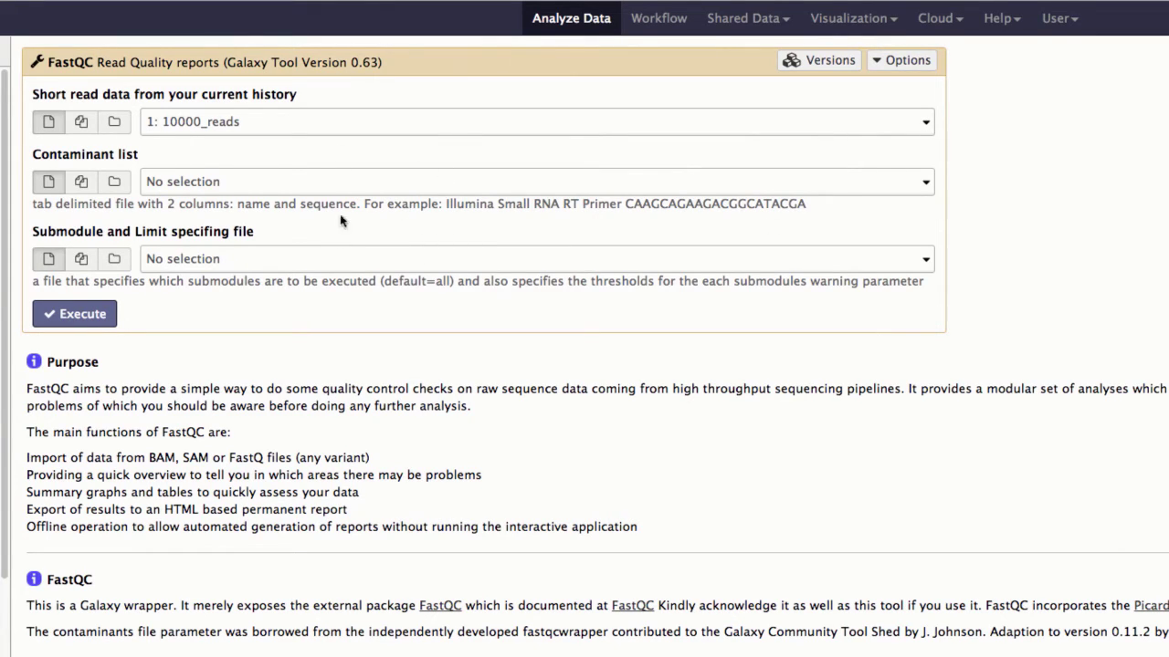
click(80, 315)
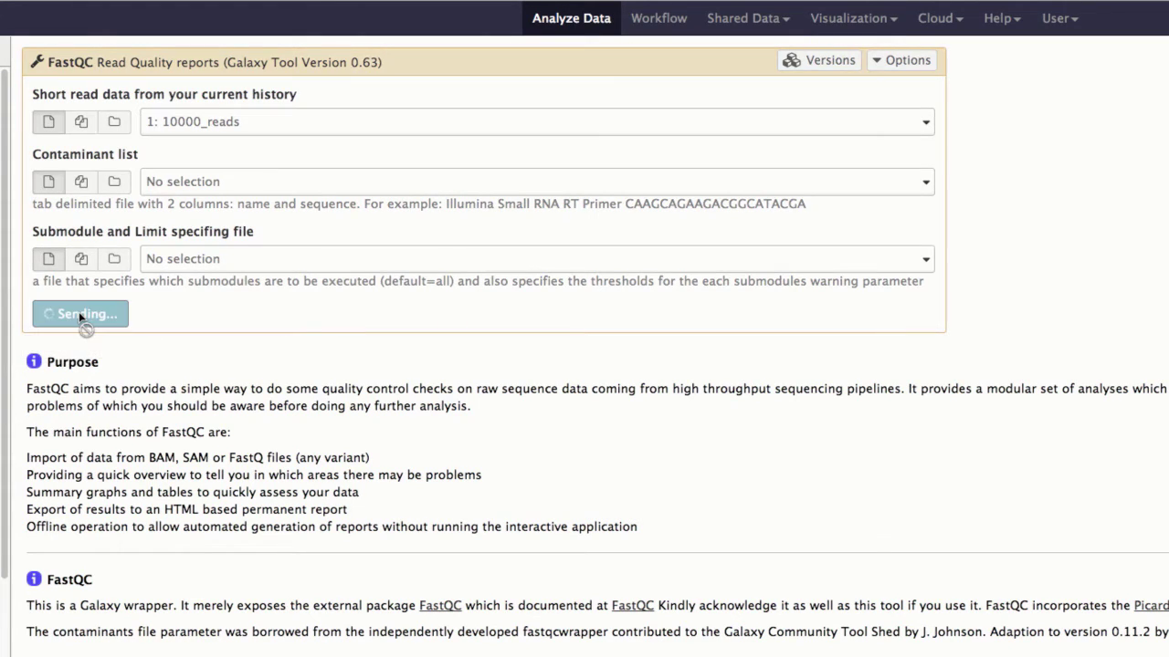